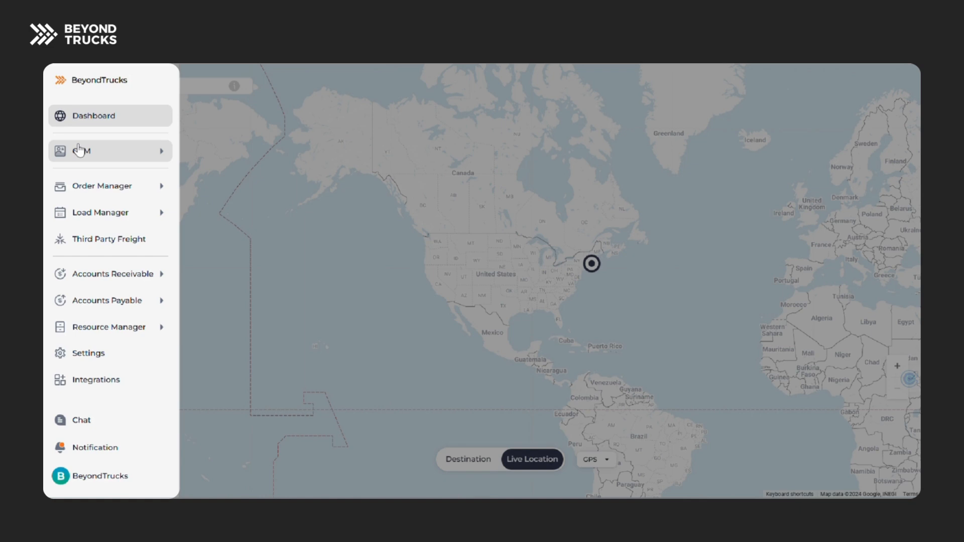
Open the Dispatch Tower load list in the Load Manager.
{"action": "left_click", "coordinate": [161, 223]}
{"action": "left_click", "coordinate": [157, 82]}
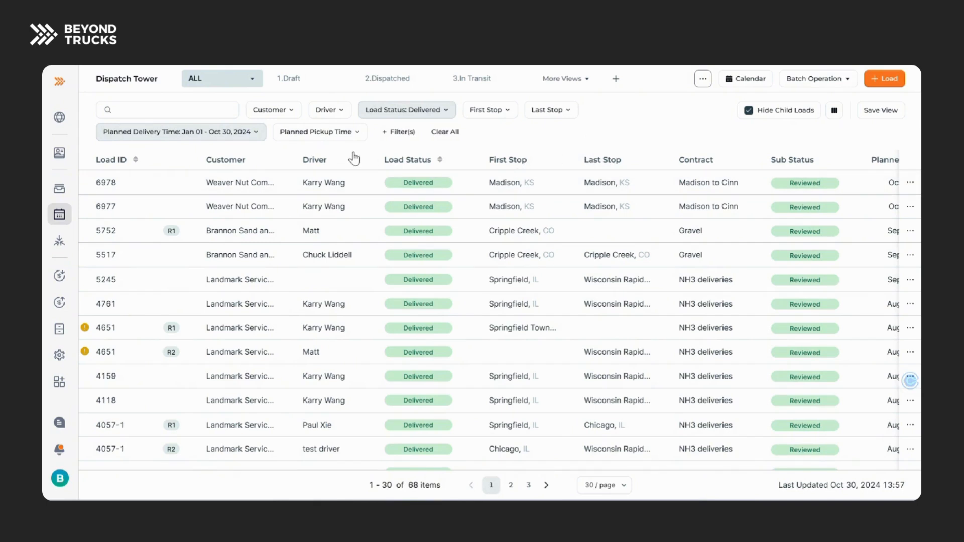
Review the planned delivery date range and the load status options used to filter the load list.
{"action": "left_click", "coordinate": [257, 136]}
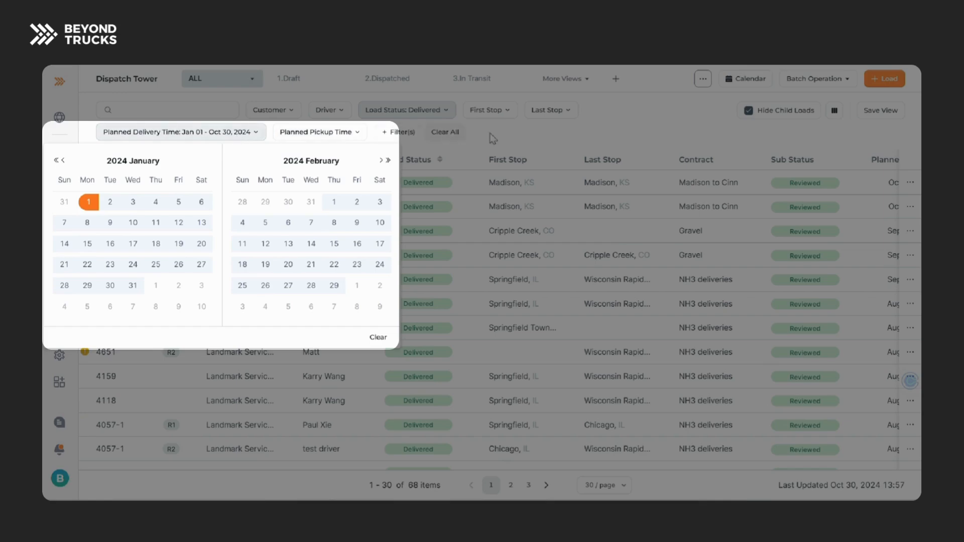
{"action": "left_click", "coordinate": [475, 139]}
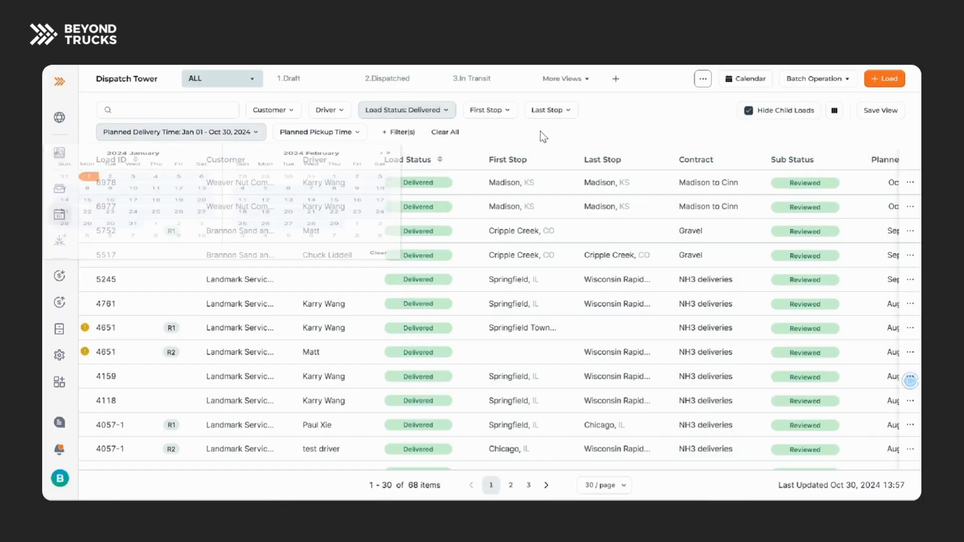
{"action": "left_click", "coordinate": [429, 111]}
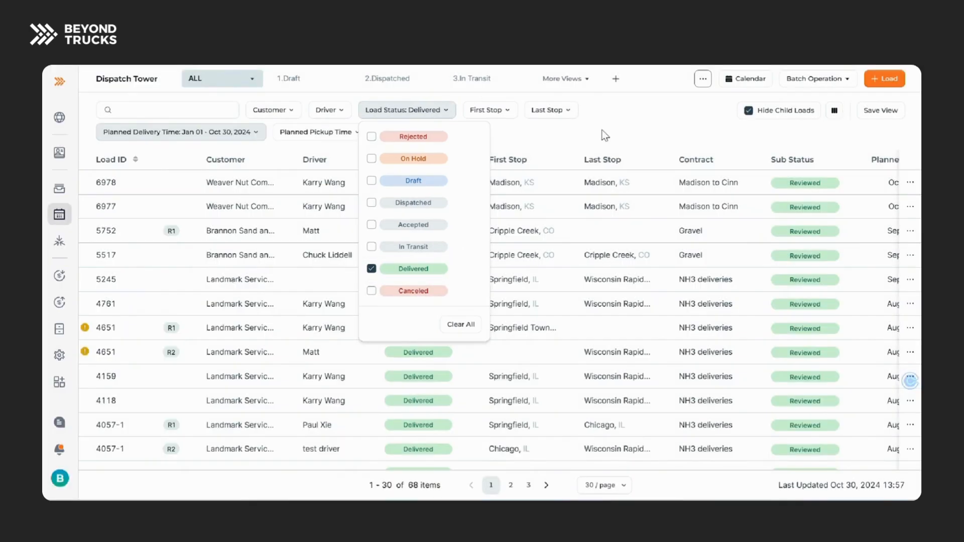
{"action": "left_click", "coordinate": [551, 167]}
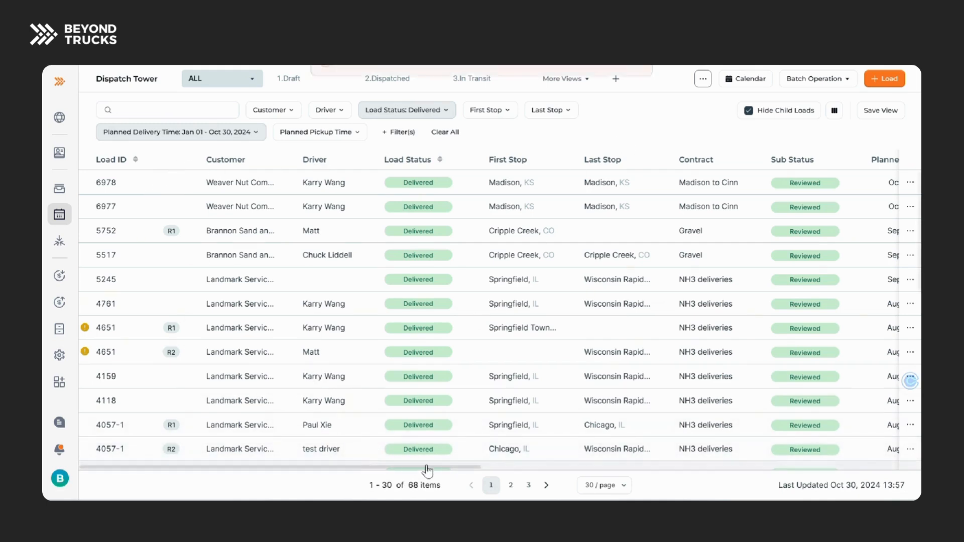
Add the Distance column to the load list and place it between Driver and Load Status.
{"action": "left_click", "coordinate": [834, 111]}
{"action": "scroll", "coordinate": [806, 316], "scroll_direction": "down", "scroll_amount": 5}
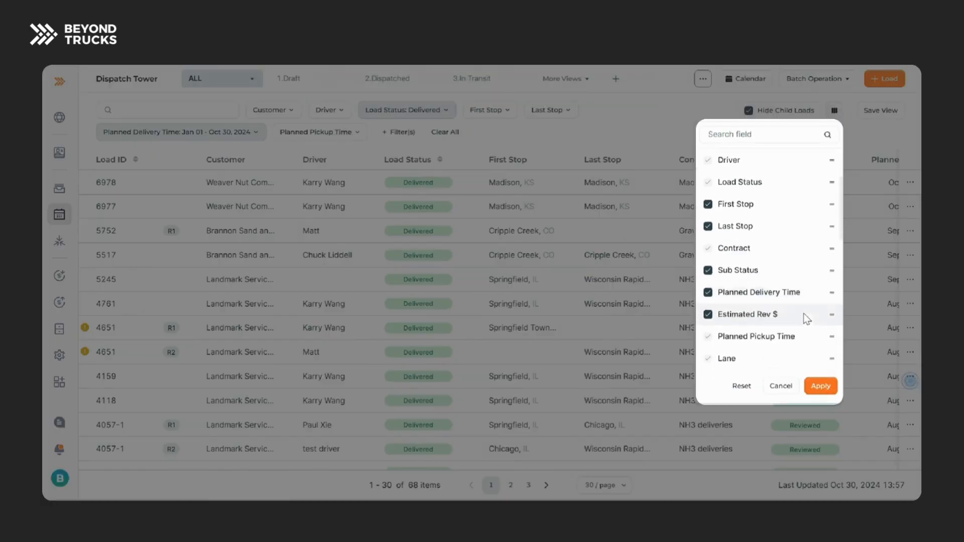
{"action": "scroll", "coordinate": [764, 286], "scroll_direction": "down", "scroll_amount": 3}
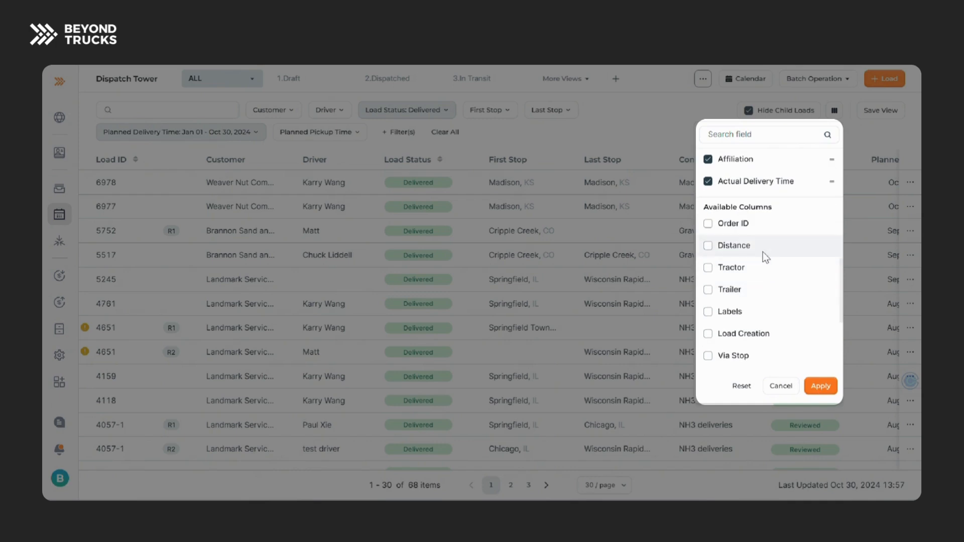
{"action": "left_click", "coordinate": [731, 247]}
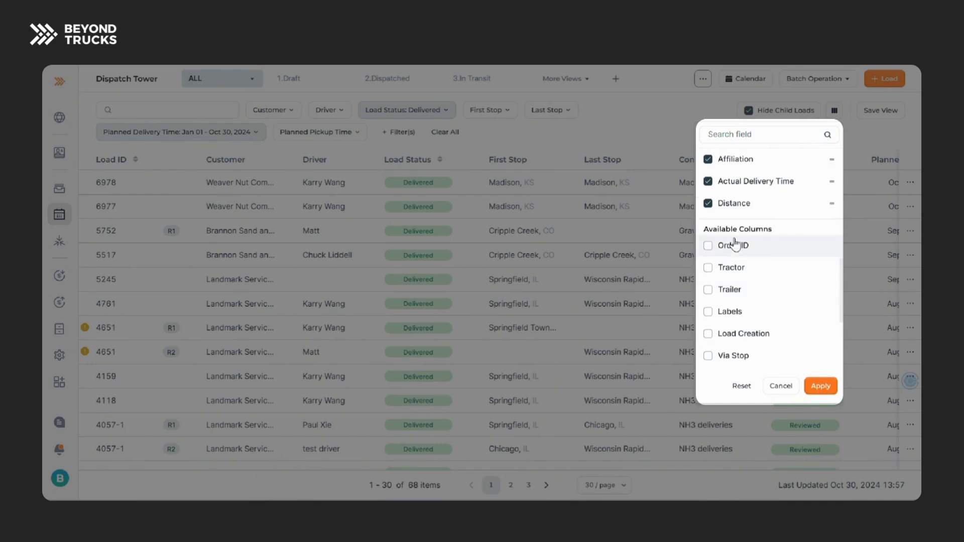
{"action": "left_click", "coordinate": [735, 206]}
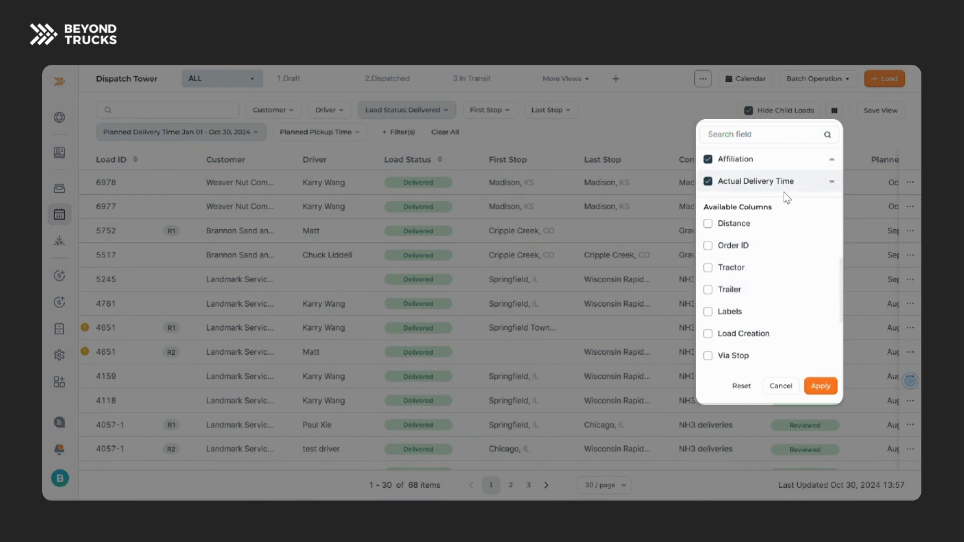
{"action": "left_click", "coordinate": [753, 223]}
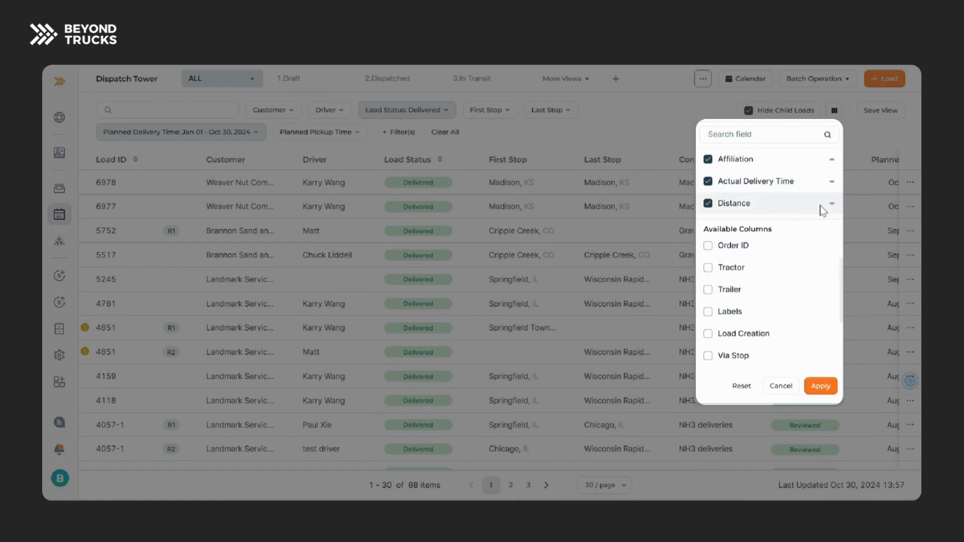
{"action": "left_click_drag", "start_coordinate": [827, 206], "coordinate": [802, 257]}
{"action": "left_click", "coordinate": [822, 387]}
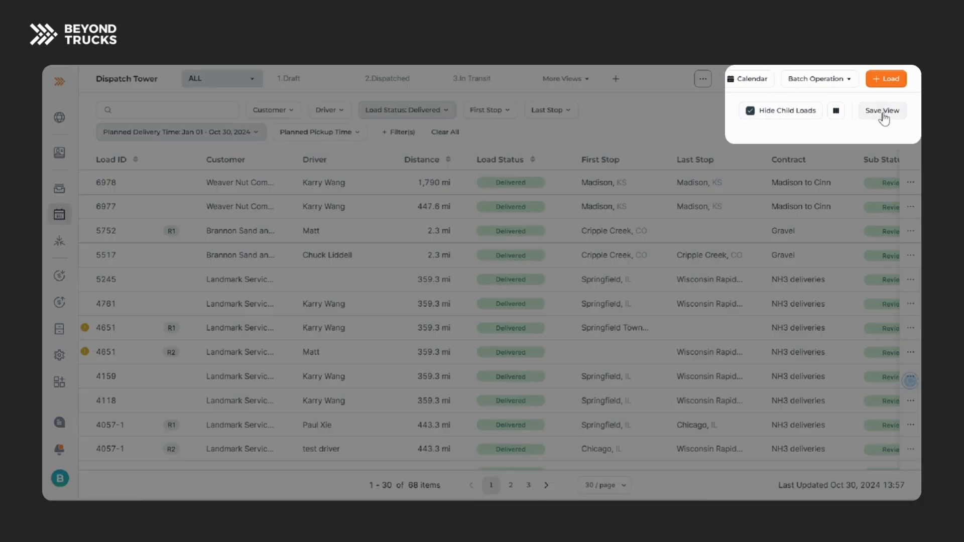
Save the column change to the ALL view and export the load data.
{"action": "left_click", "coordinate": [882, 111]}
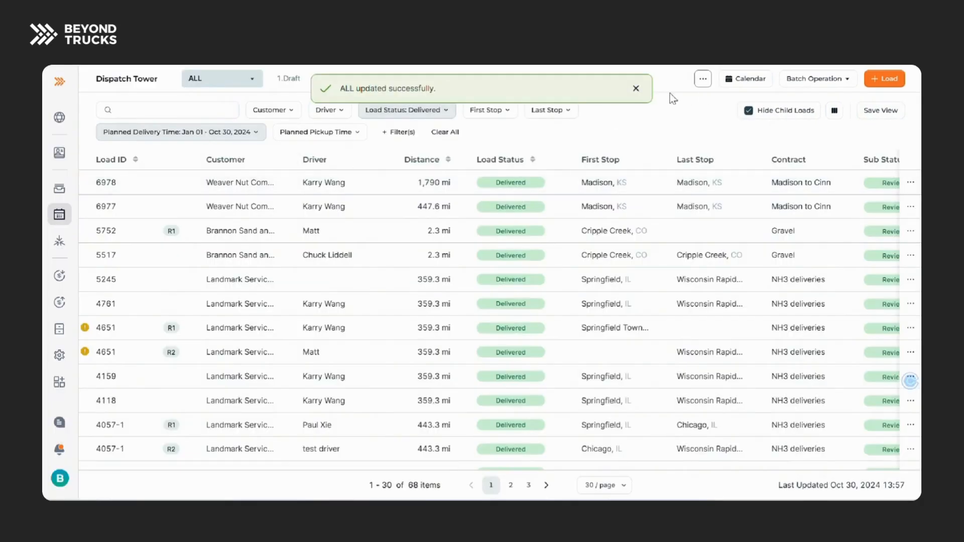
{"action": "left_click", "coordinate": [635, 90]}
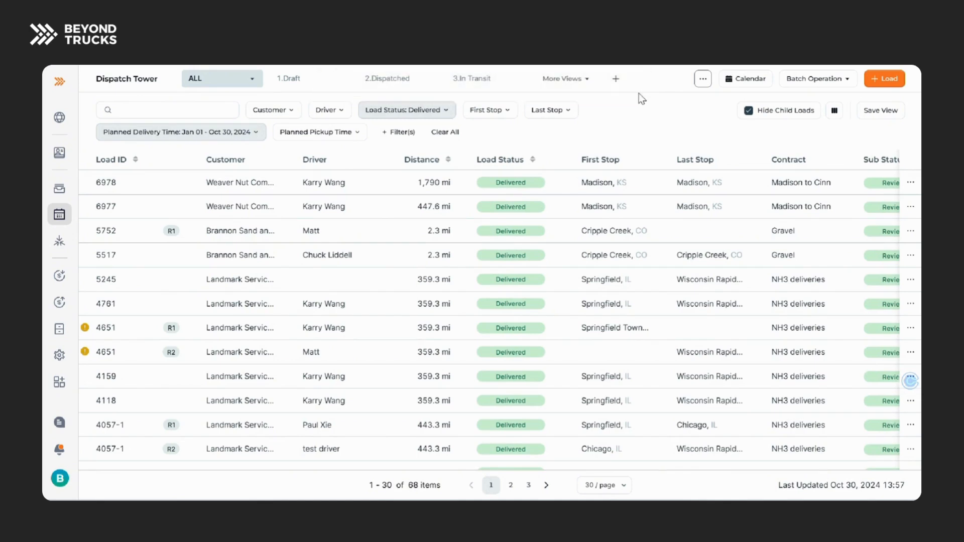
{"action": "left_click", "coordinate": [704, 82]}
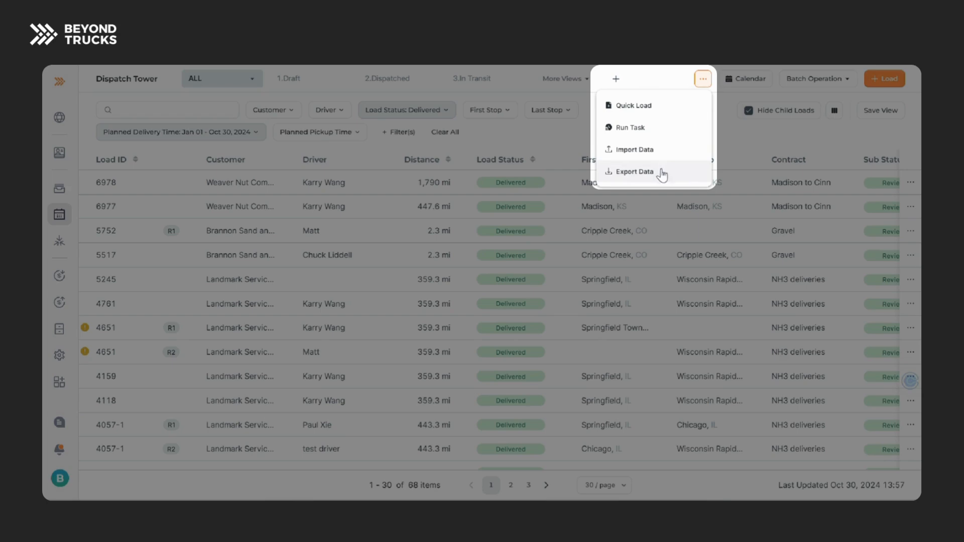
{"action": "left_click", "coordinate": [634, 172]}
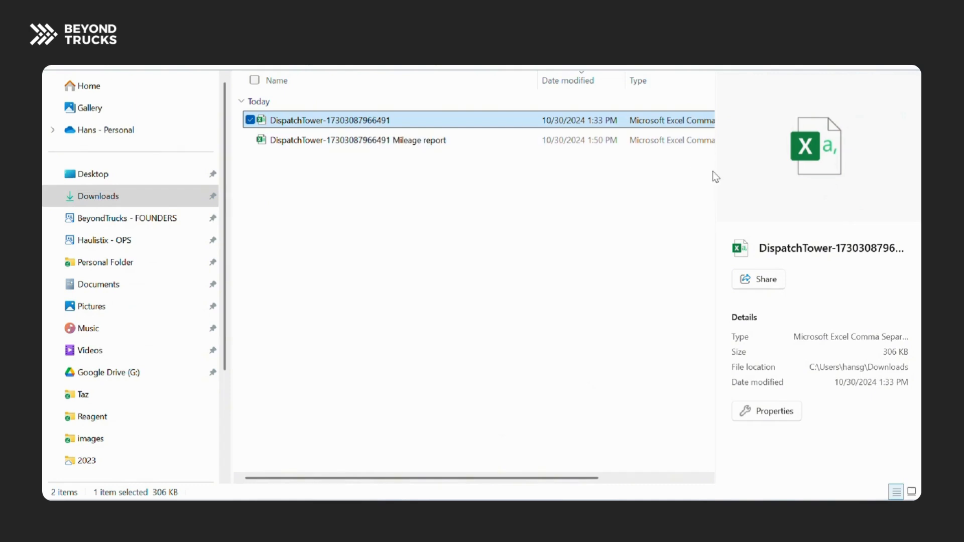
{"action": "double_click", "coordinate": [428, 120]}
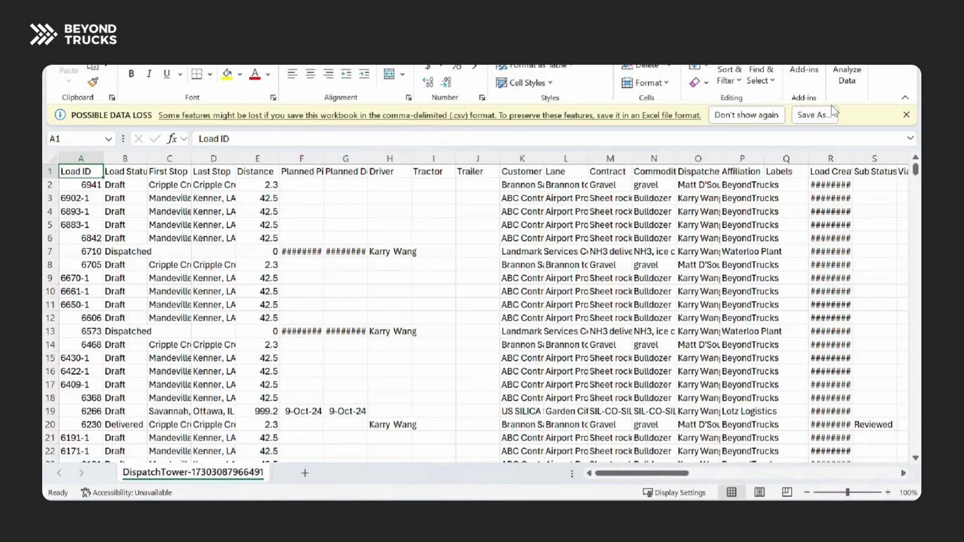
{"action": "left_click", "coordinate": [906, 114]}
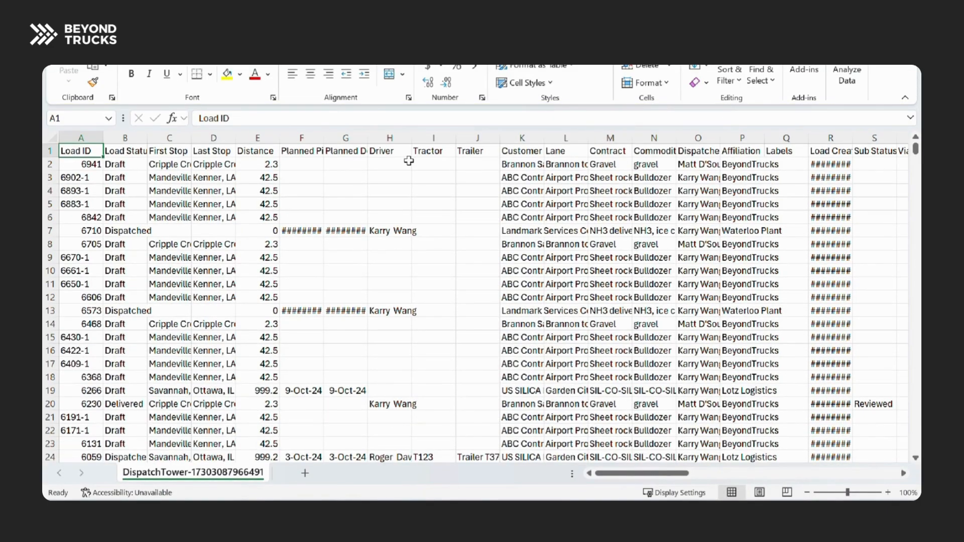
{"action": "left_click", "coordinate": [464, 234]}
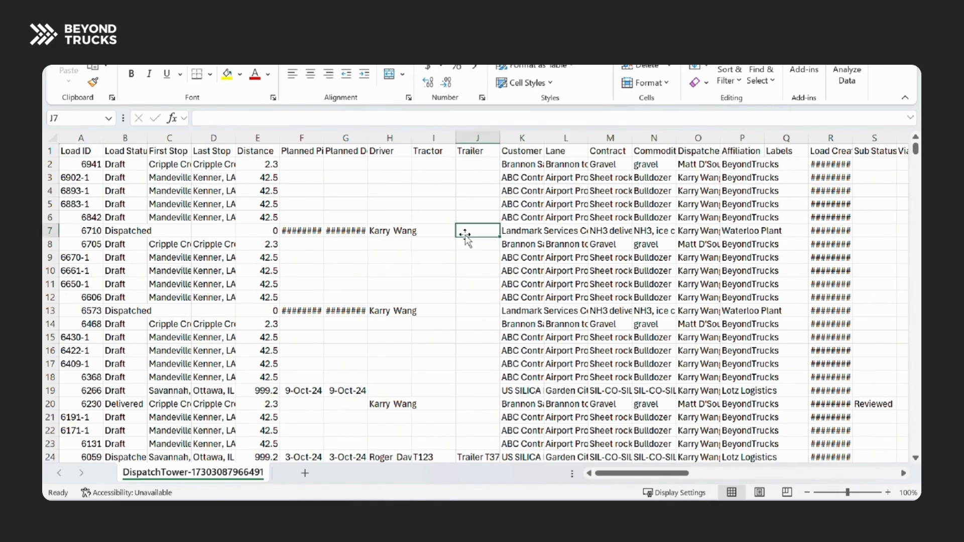
{"action": "key", "text": "F12"}
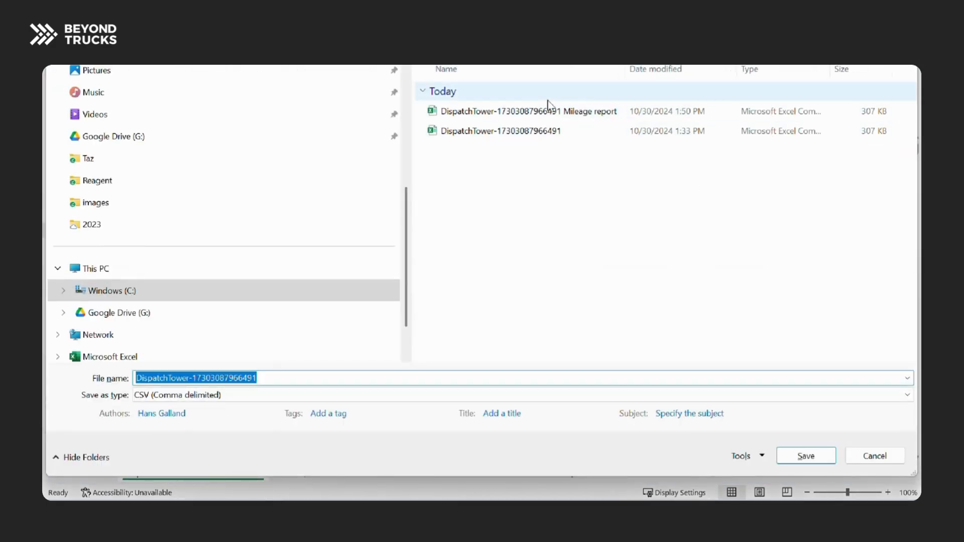
{"action": "key", "text": "End"}
{"action": "type", "text": "M"}
{"action": "key", "text": "BackSpace"}
{"action": "key", "text": "BackSpace"}
{"action": "type", "text": "ileag"}
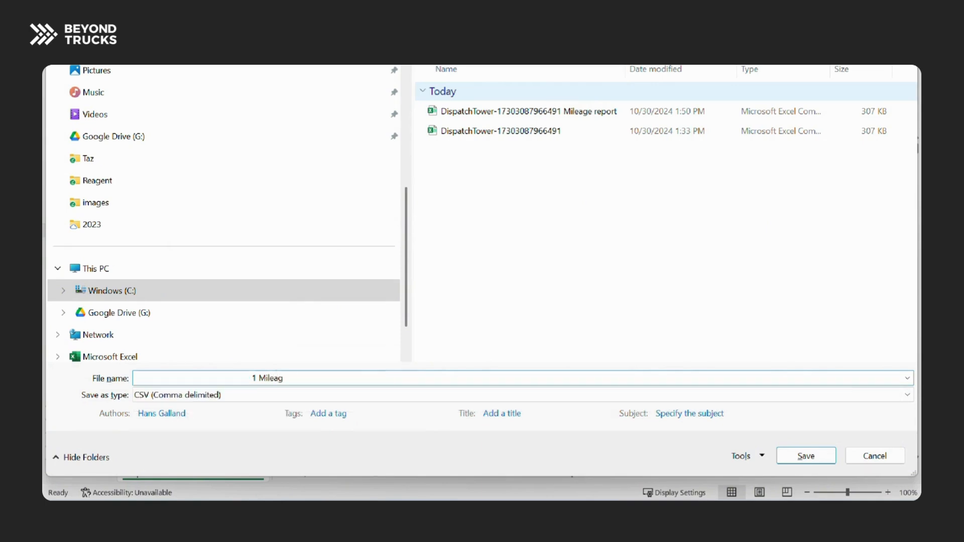
{"action": "type", "text": "e e"}
{"action": "key", "text": "BackSpace"}
{"action": "type", "text": "report.csv"}
{"action": "key", "text": "Return"}
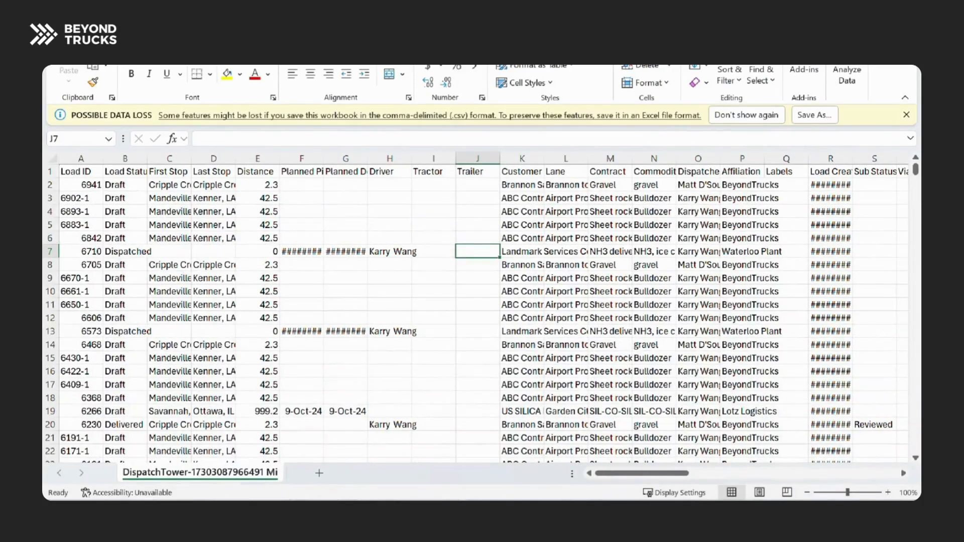
{"action": "left_click", "coordinate": [905, 114]}
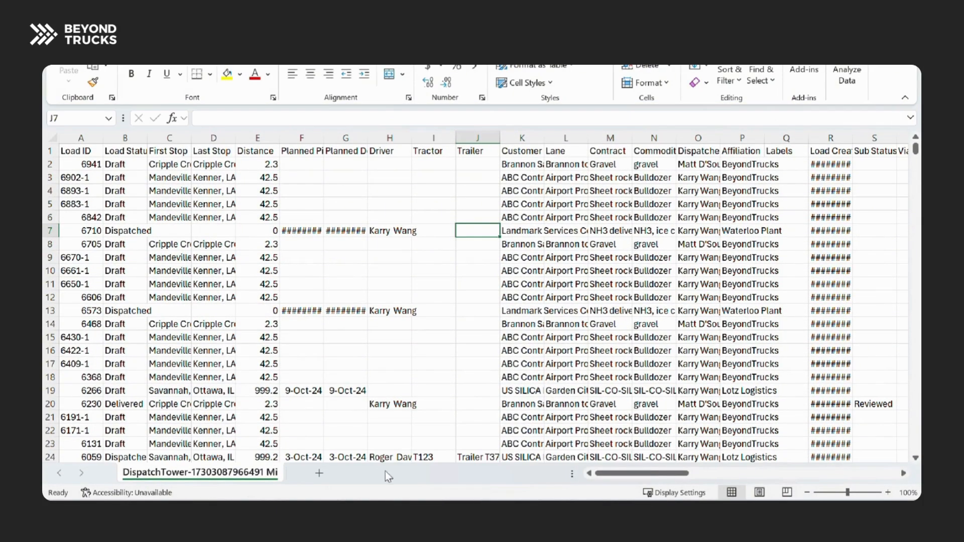
Insert a PivotTable from the full load data range A1:BG652 on a new worksheet.
{"action": "left_click", "coordinate": [231, 283]}
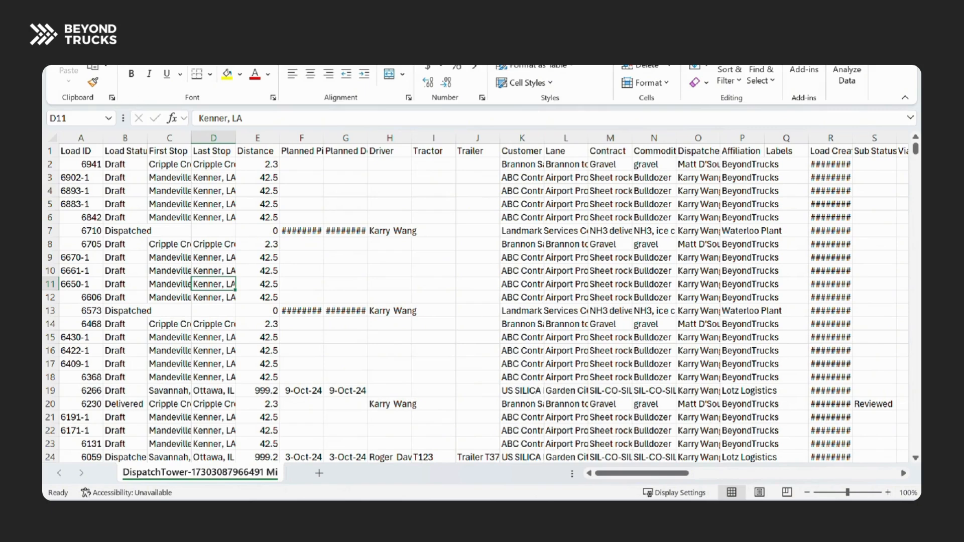
{"action": "left_click", "coordinate": [120, 33]}
{"action": "left_click", "coordinate": [68, 74]}
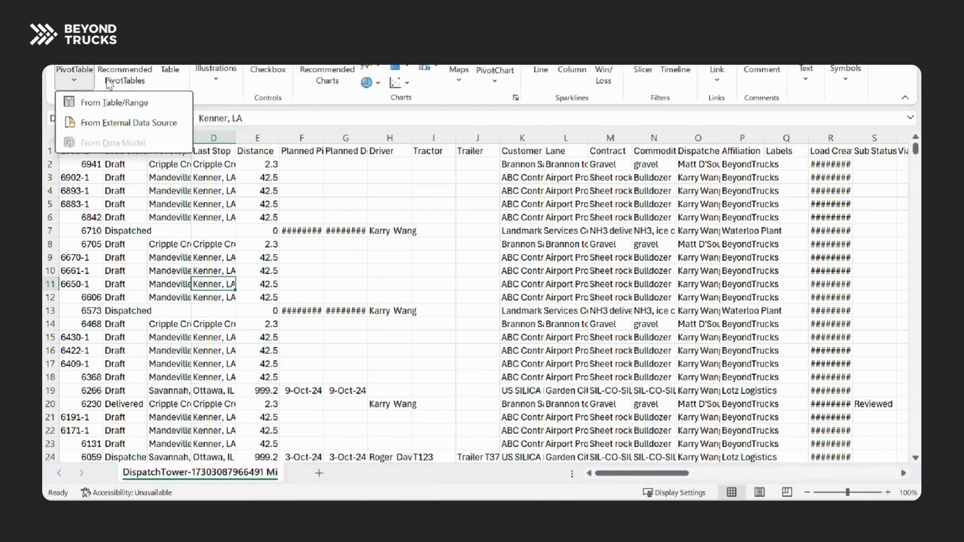
{"action": "left_click", "coordinate": [151, 103]}
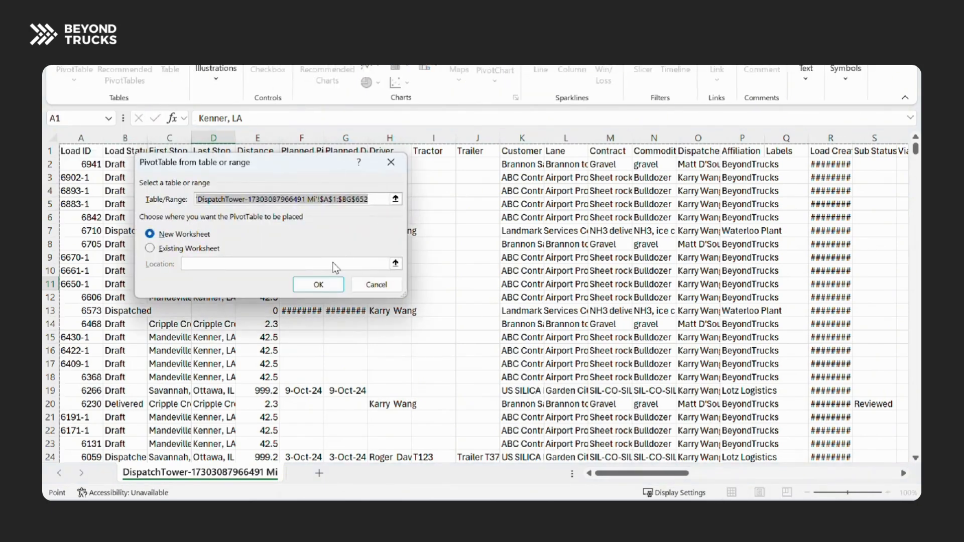
{"action": "left_click", "coordinate": [330, 287]}
{"action": "left_click", "coordinate": [85, 251]}
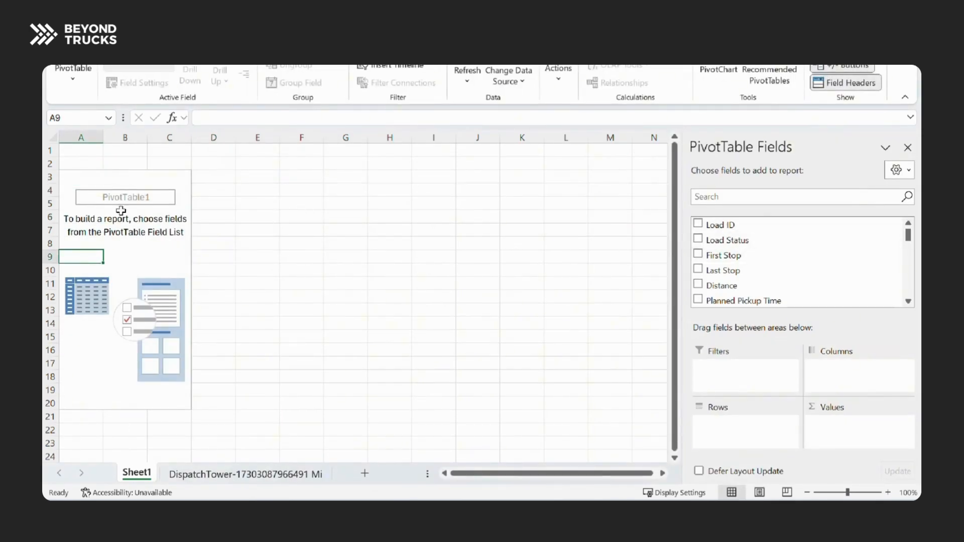
Build the PivotTable with the sum of Distance as its values and Driver as its rows.
{"action": "scroll", "coordinate": [748, 301], "scroll_direction": "down", "scroll_amount": 1}
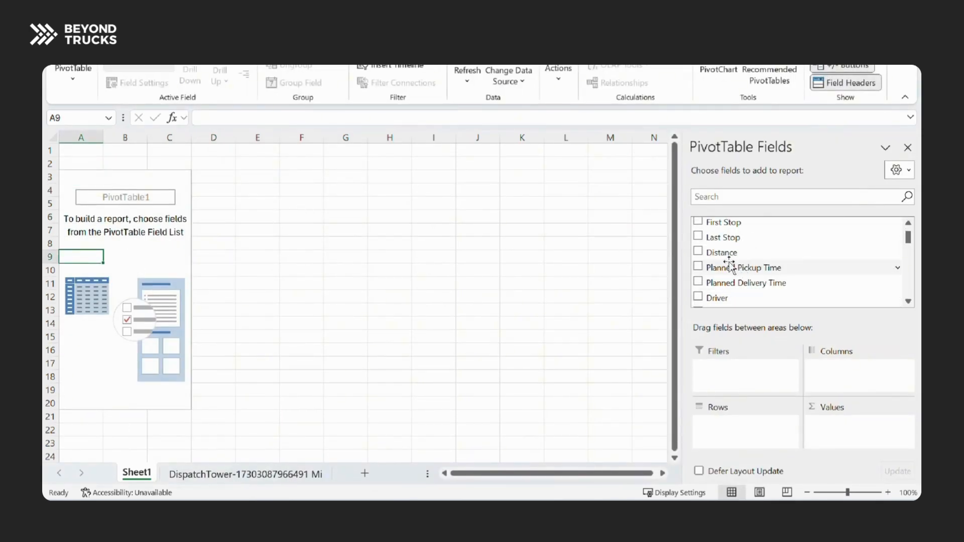
{"action": "left_click", "coordinate": [699, 252]}
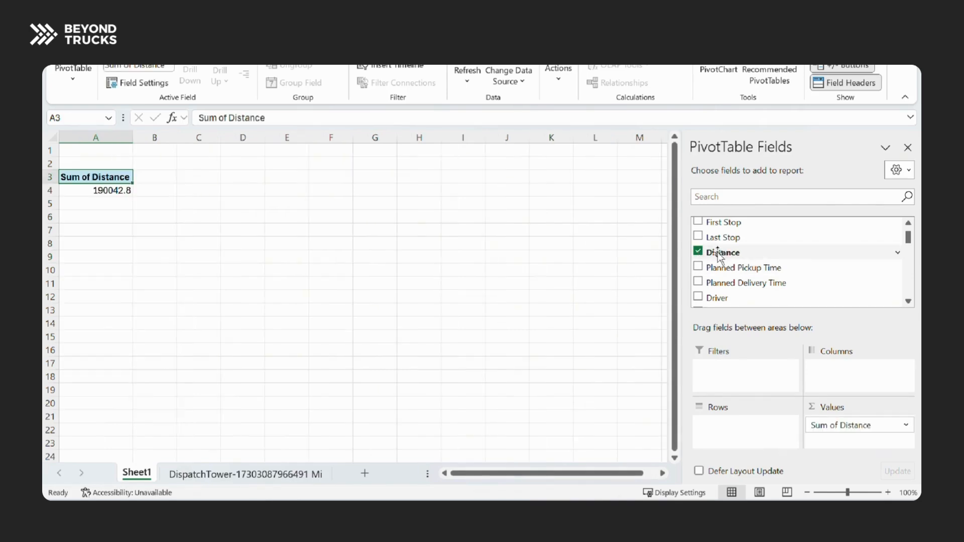
{"action": "mouse_move", "coordinate": [848, 425]}
{"action": "left_mouse_down"}
{"action": "mouse_move", "coordinate": [790, 438]}
{"action": "mouse_move", "coordinate": [840, 422]}
{"action": "left_mouse_up"}
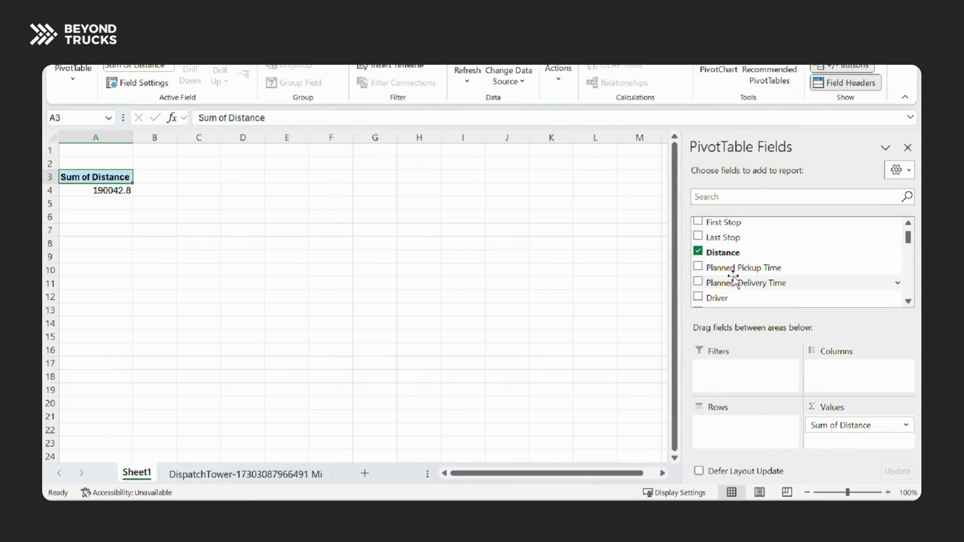
{"action": "scroll", "coordinate": [735, 281], "scroll_direction": "down", "scroll_amount": 1}
{"action": "left_click_drag", "start_coordinate": [730, 264], "coordinate": [731, 442]}
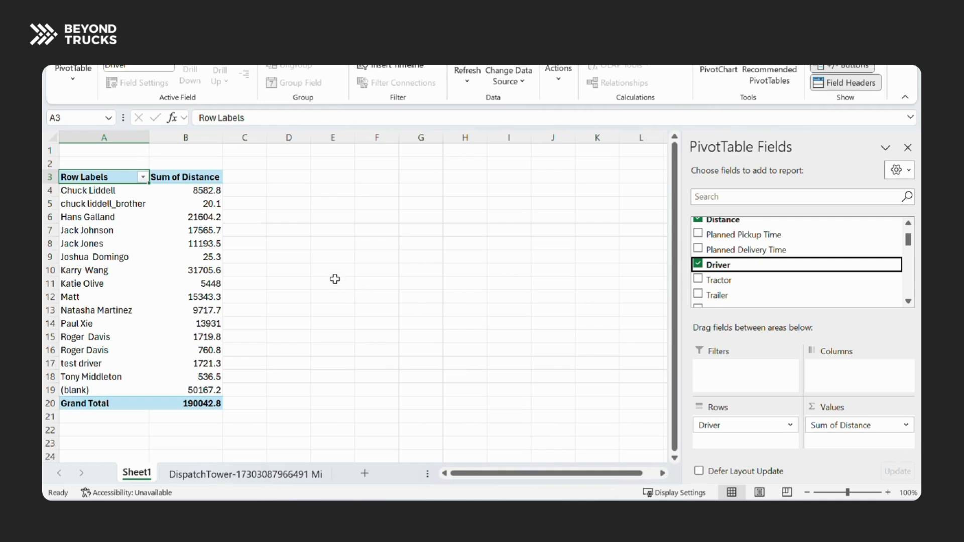
Apply the comma number format to the PivotTable's driver rows and grand total in A4:B20.
{"action": "left_click", "coordinate": [495, 242]}
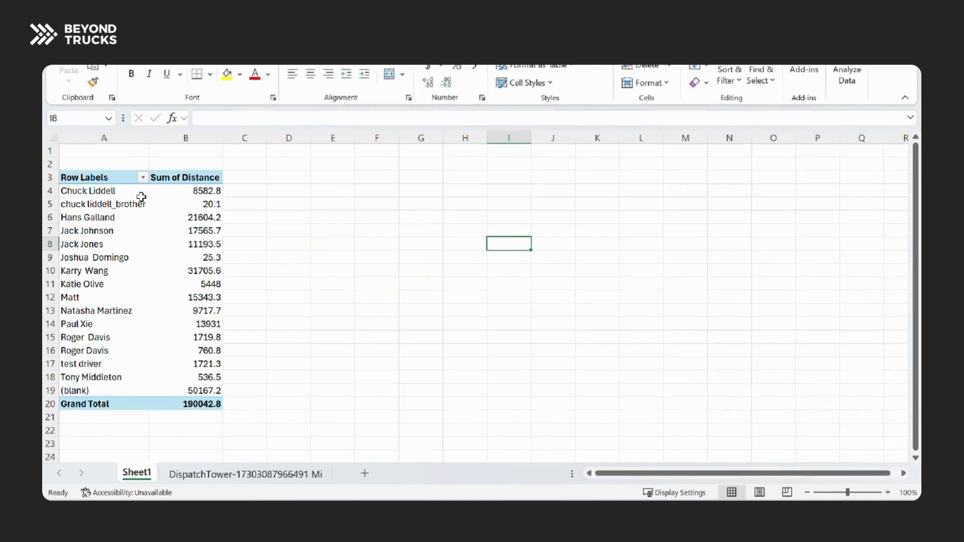
{"action": "left_click_drag", "start_coordinate": [203, 411], "coordinate": [45, 193]}
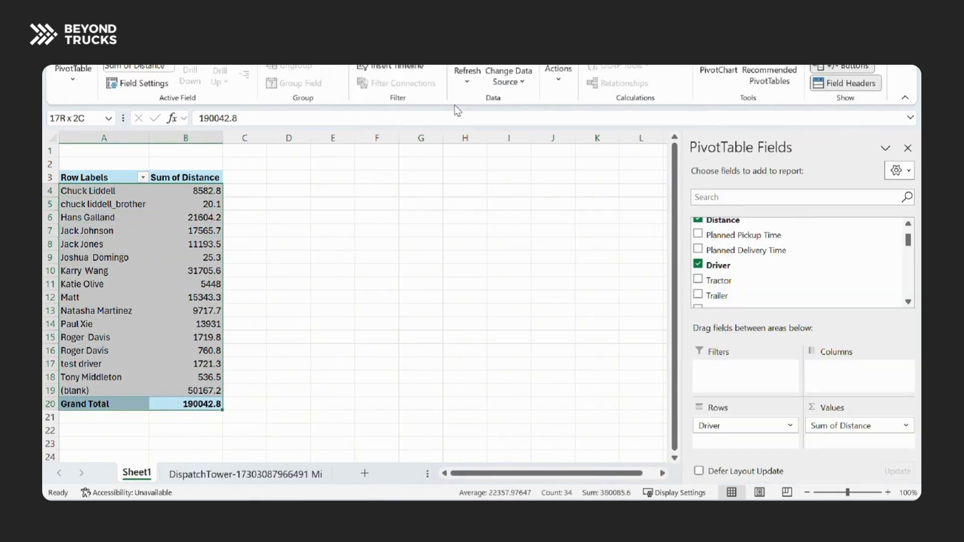
{"action": "left_click", "coordinate": [122, 32]}
{"action": "left_click", "coordinate": [90, 32]}
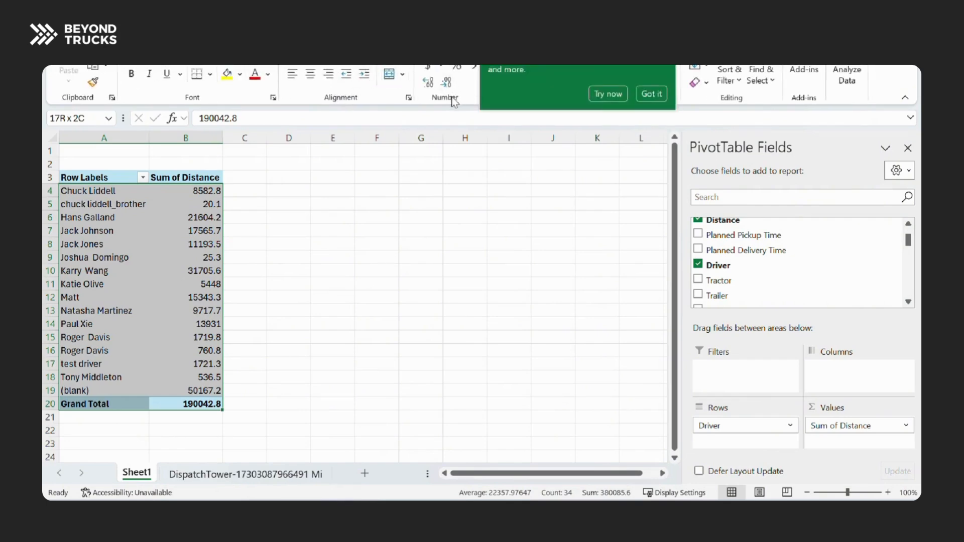
{"action": "left_click", "coordinate": [653, 94]}
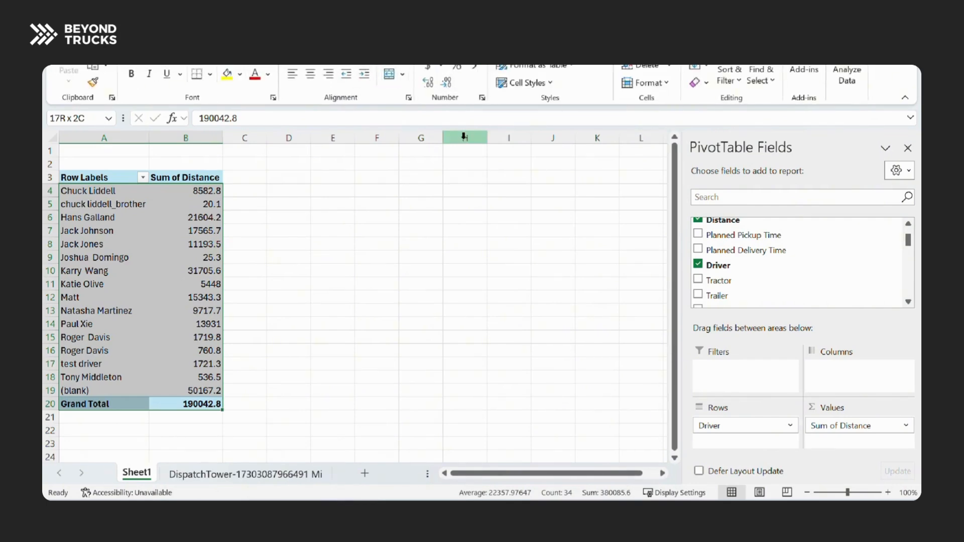
{"action": "left_click", "coordinate": [477, 68]}
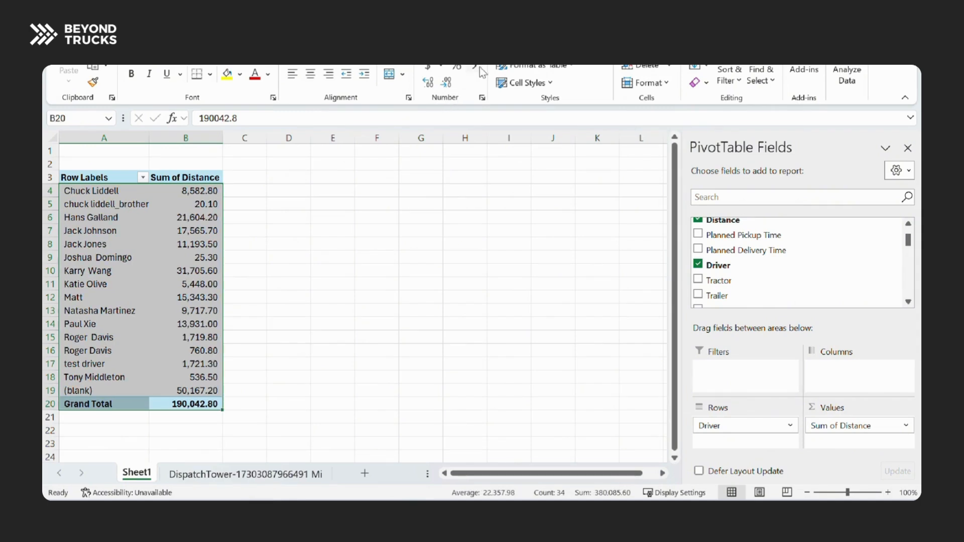
Add the Distance field to the PivotTable's values a second time, below the existing Sum of Distance.
{"action": "left_click", "coordinate": [428, 237]}
{"action": "left_click", "coordinate": [92, 259]}
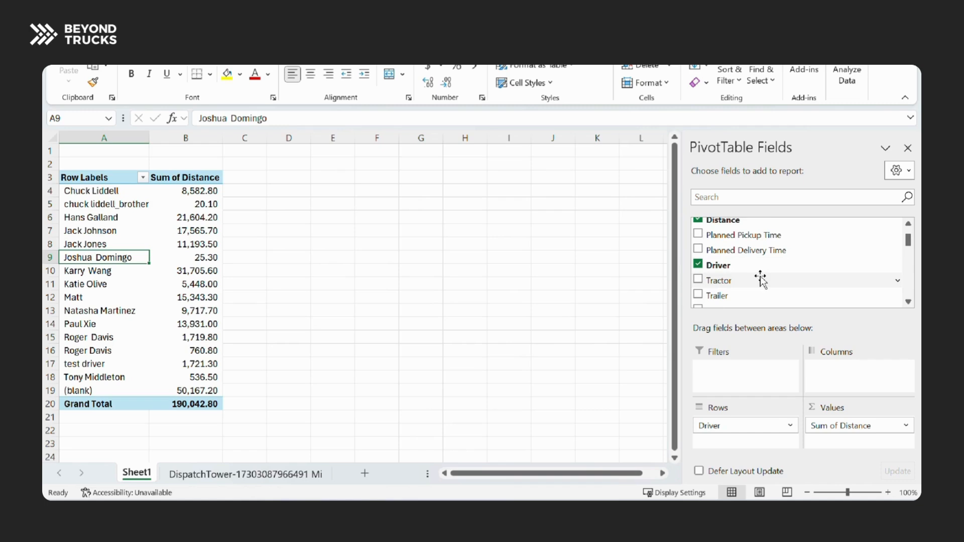
{"action": "scroll", "coordinate": [760, 278], "scroll_direction": "down", "scroll_amount": 1}
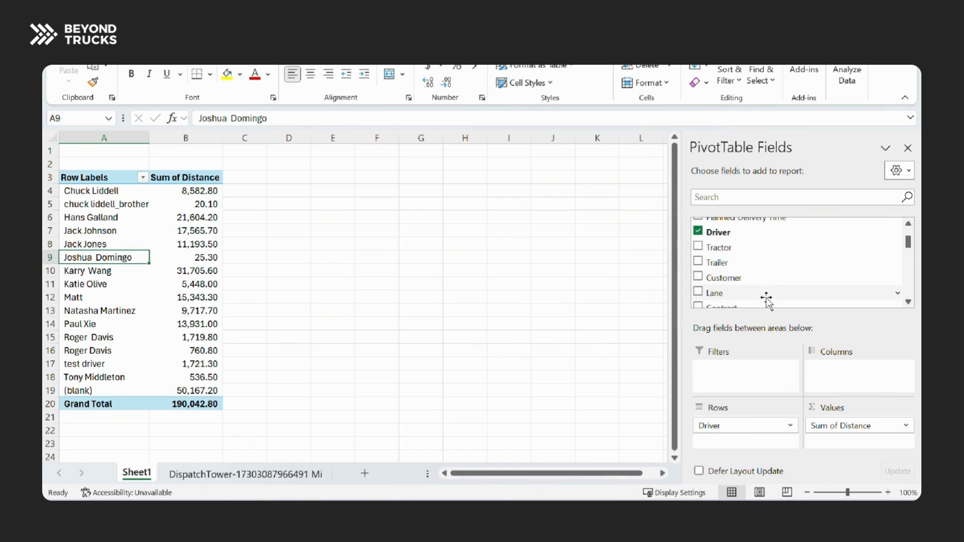
{"action": "scroll", "coordinate": [763, 289], "scroll_direction": "down", "scroll_amount": 1}
{"action": "scroll", "coordinate": [774, 298], "scroll_direction": "up", "scroll_amount": 1}
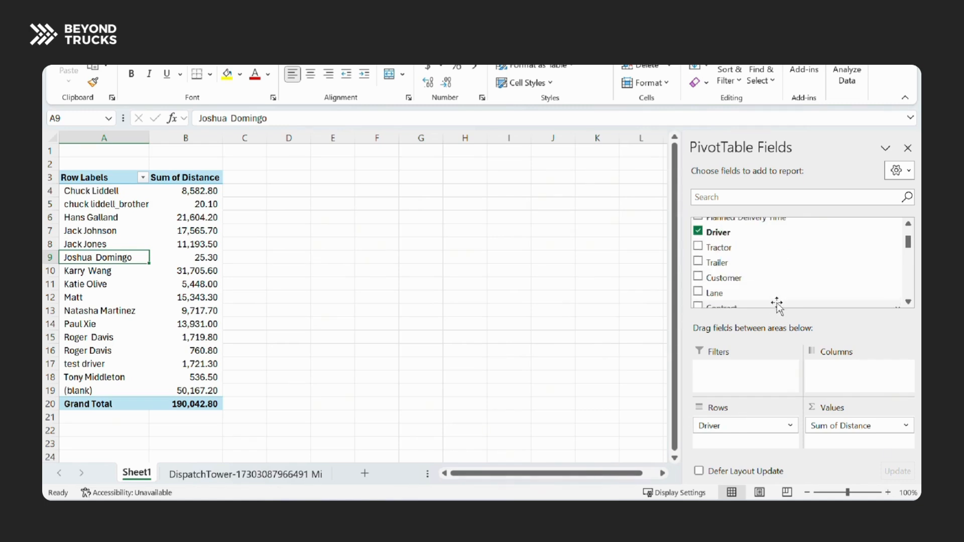
{"action": "scroll", "coordinate": [777, 302], "scroll_direction": "up", "scroll_amount": 2}
{"action": "left_click_drag", "start_coordinate": [743, 264], "coordinate": [829, 443]}
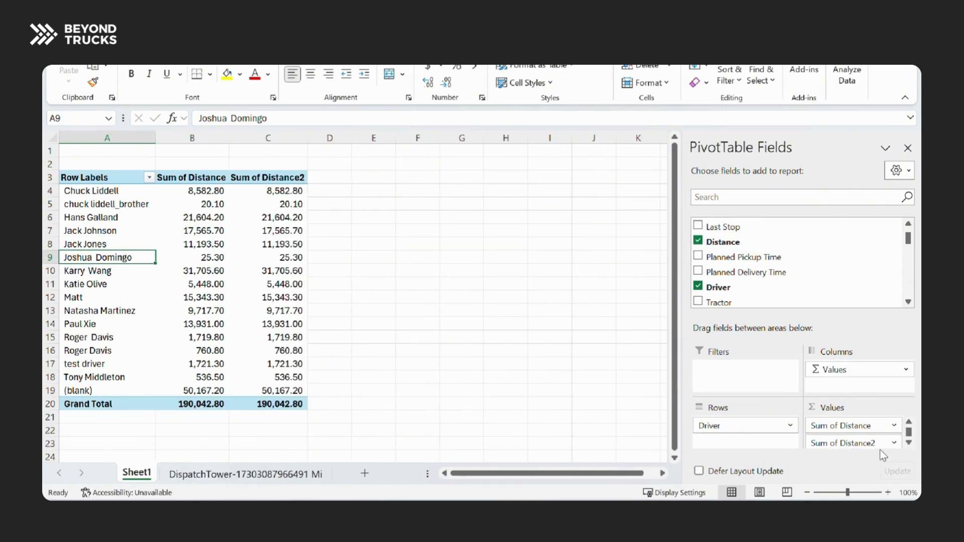
Summarize the second Distance value field by Average instead of Sum and leave the PivotTable.
{"action": "left_click", "coordinate": [894, 443]}
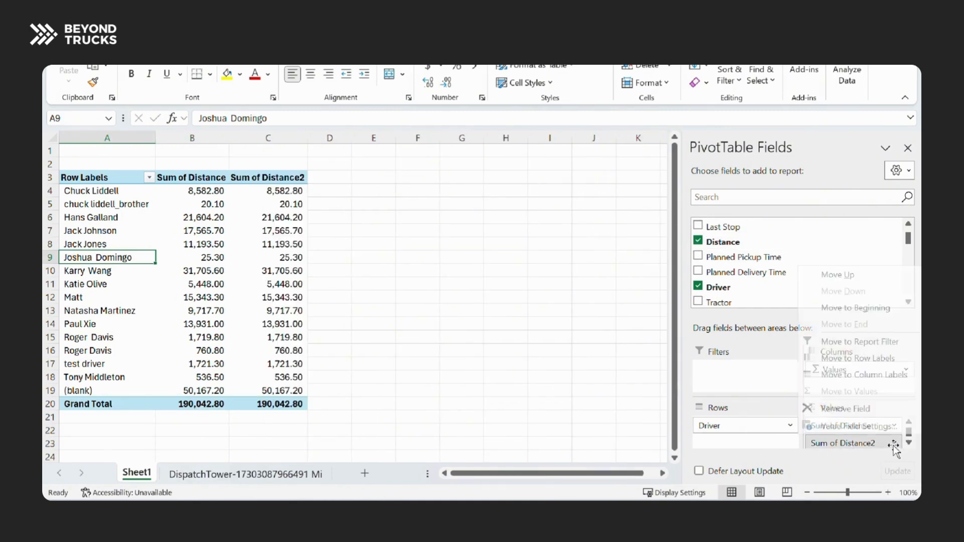
{"action": "left_click", "coordinate": [857, 407]}
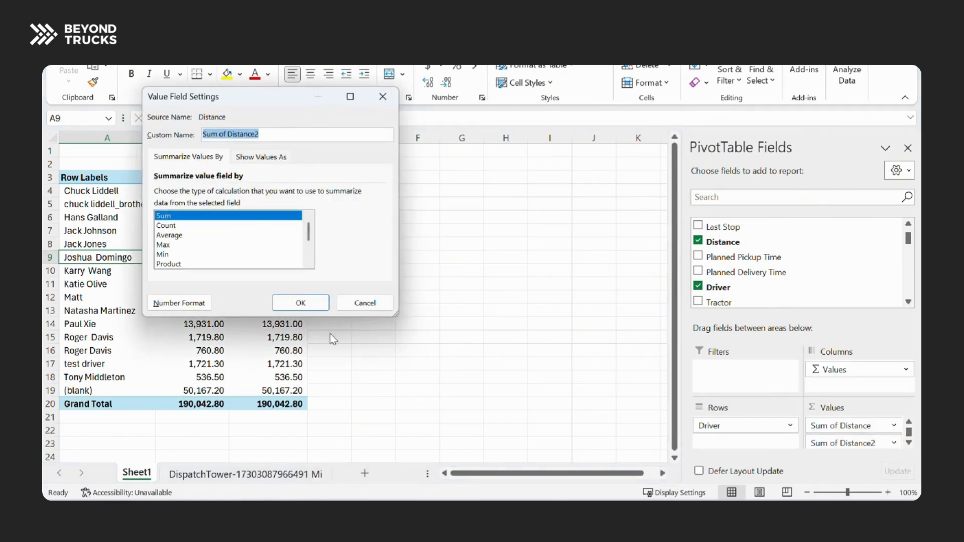
{"action": "left_click", "coordinate": [208, 235]}
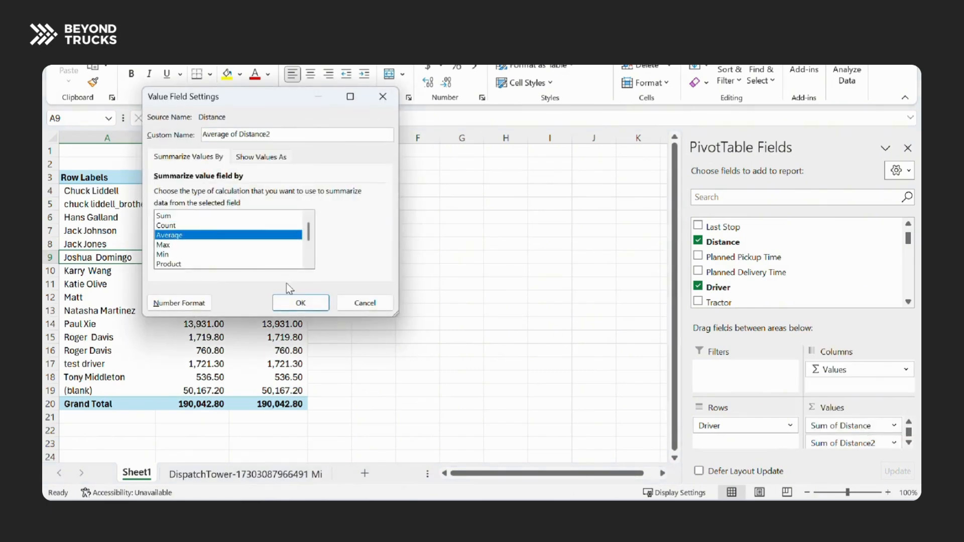
{"action": "left_click", "coordinate": [297, 303]}
{"action": "left_click", "coordinate": [398, 168]}
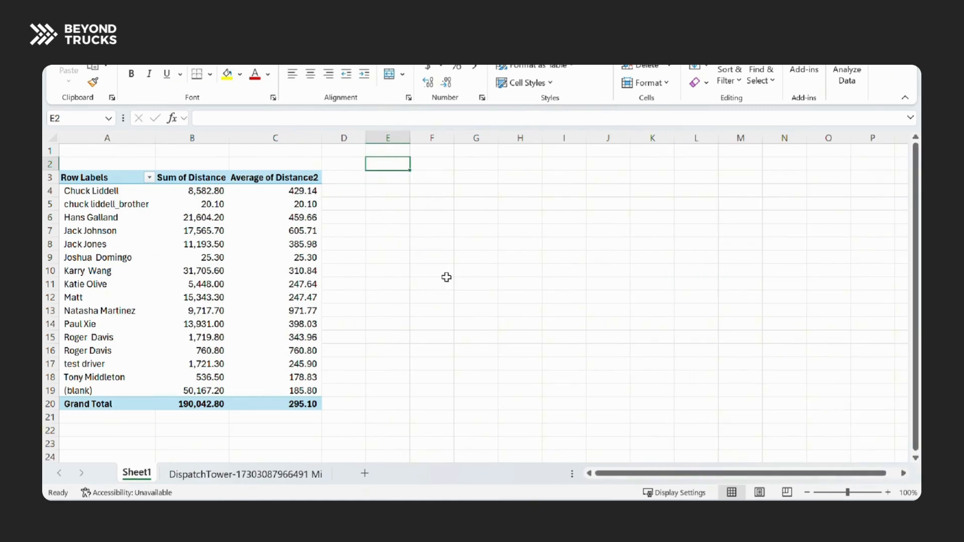
{"action": "left_click", "coordinate": [525, 287]}
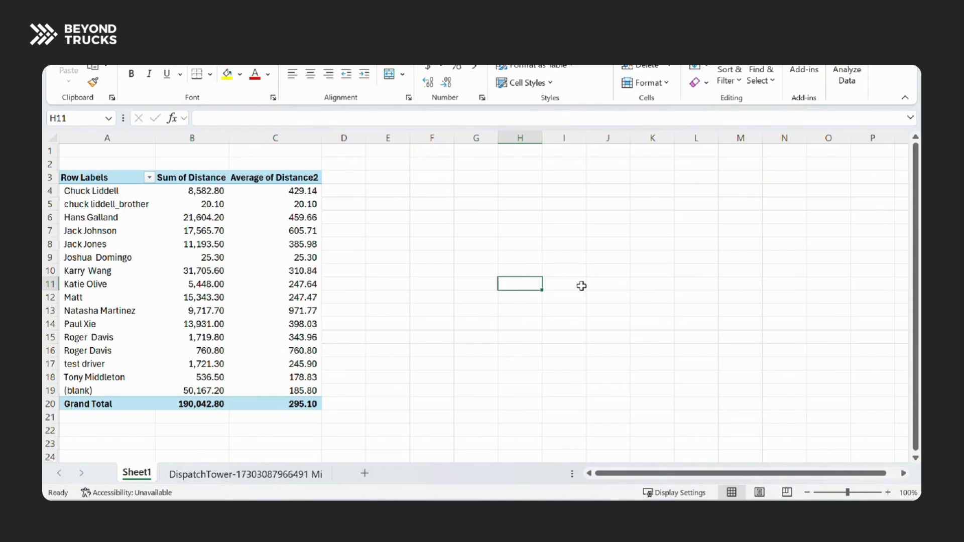
{"action": "left_click", "coordinate": [440, 255]}
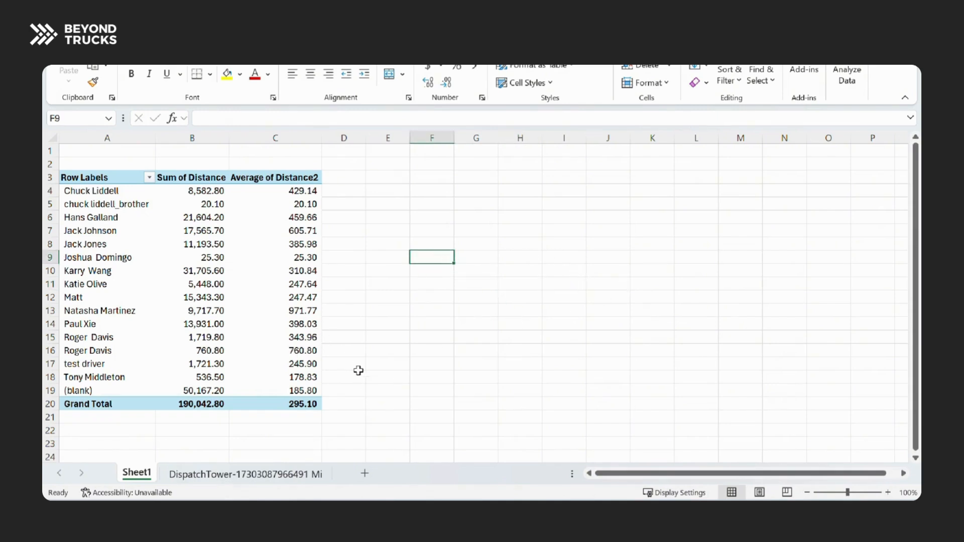
{"action": "left_click", "coordinate": [431, 388]}
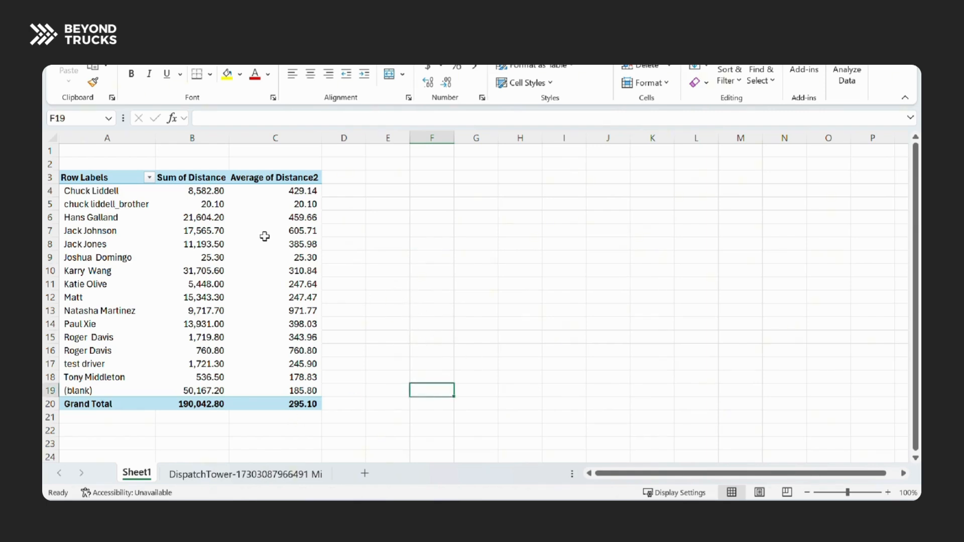